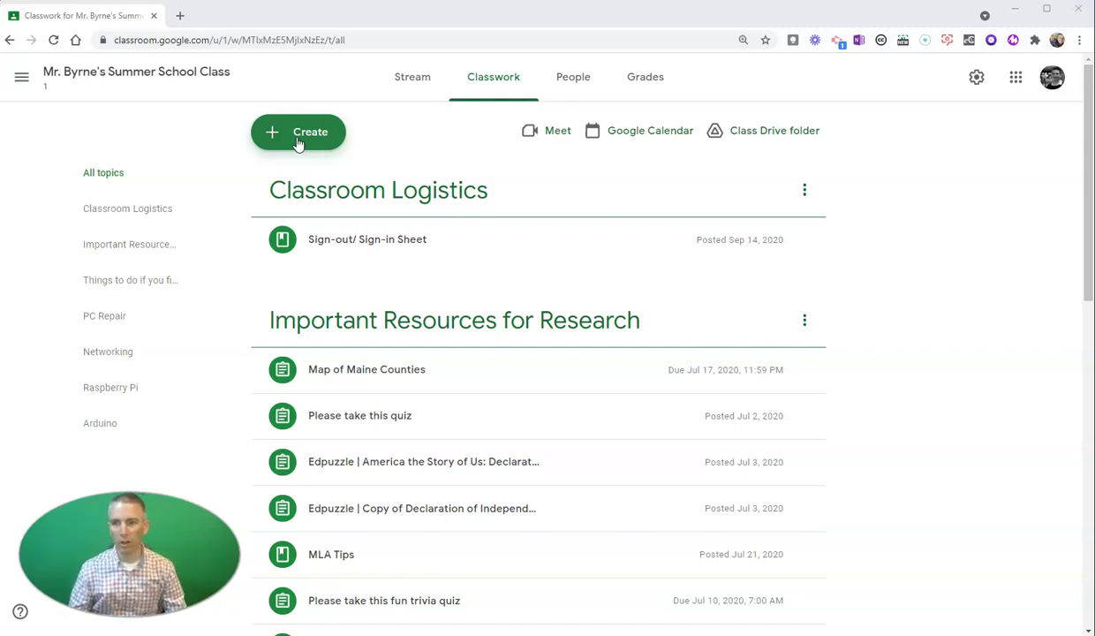
- Create a new assignment titled "Updated Pages for Your Google Sites"
left_click(299, 142)
left_click(316, 181)
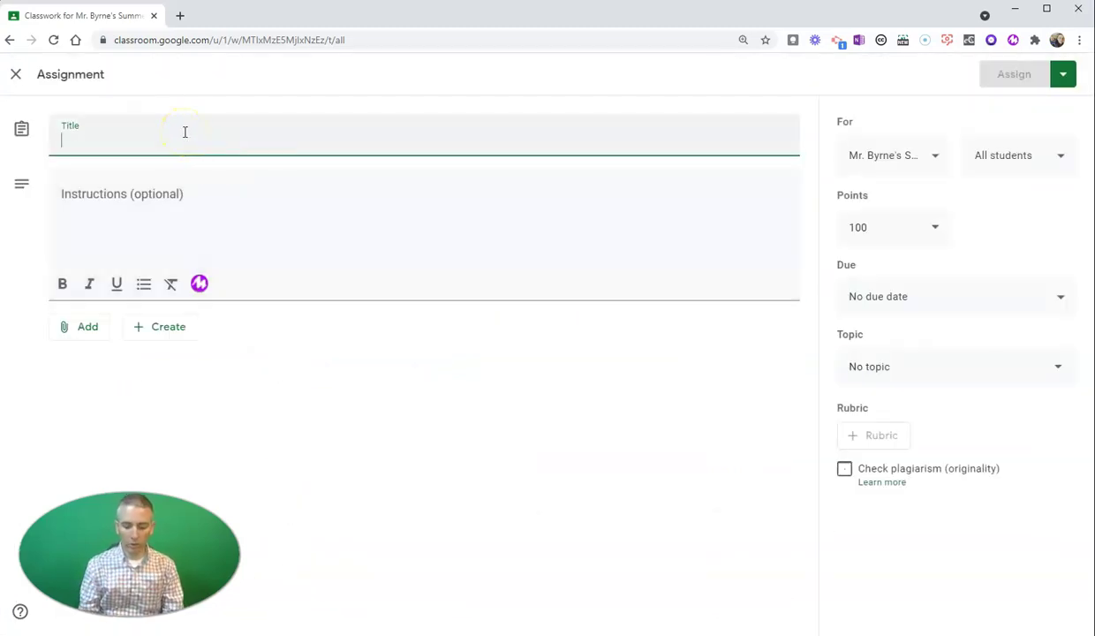
type("Updated Pages")
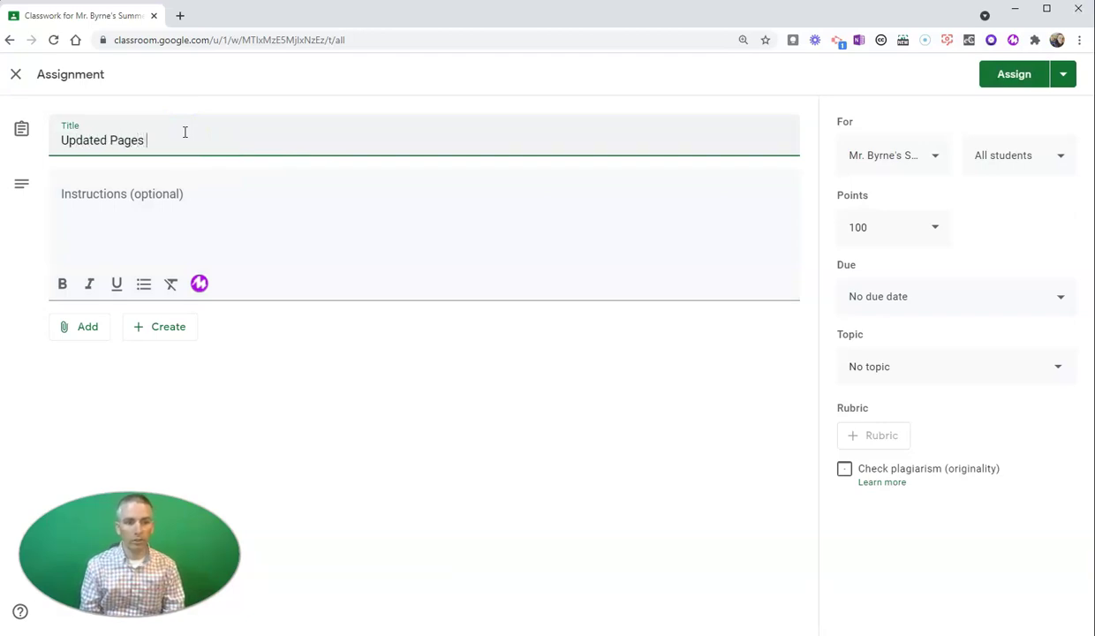
type("for Your Google Sites")
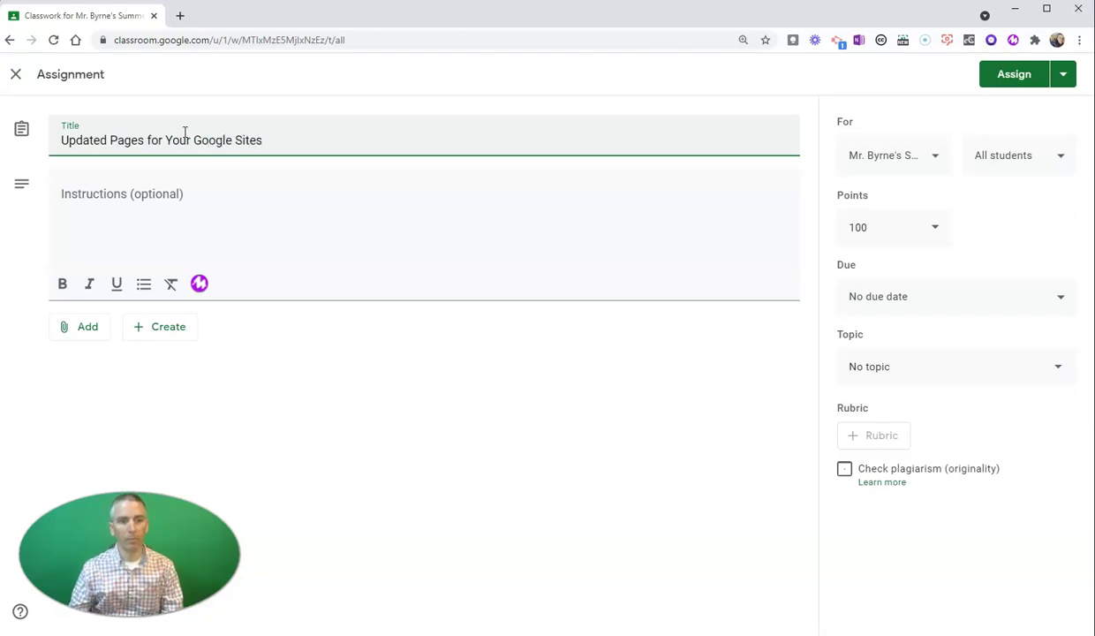
- Write the assignment instructions as "Please share the link(s) to your most recently updated Google Sites page(s)."
left_click(232, 194)
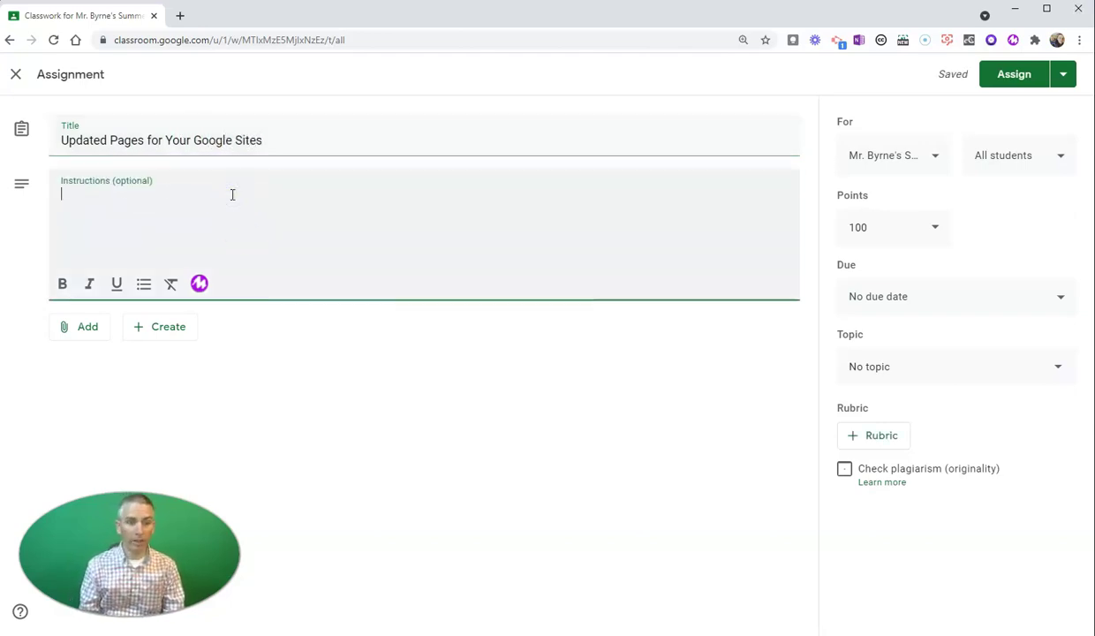
type("Please share the link to")
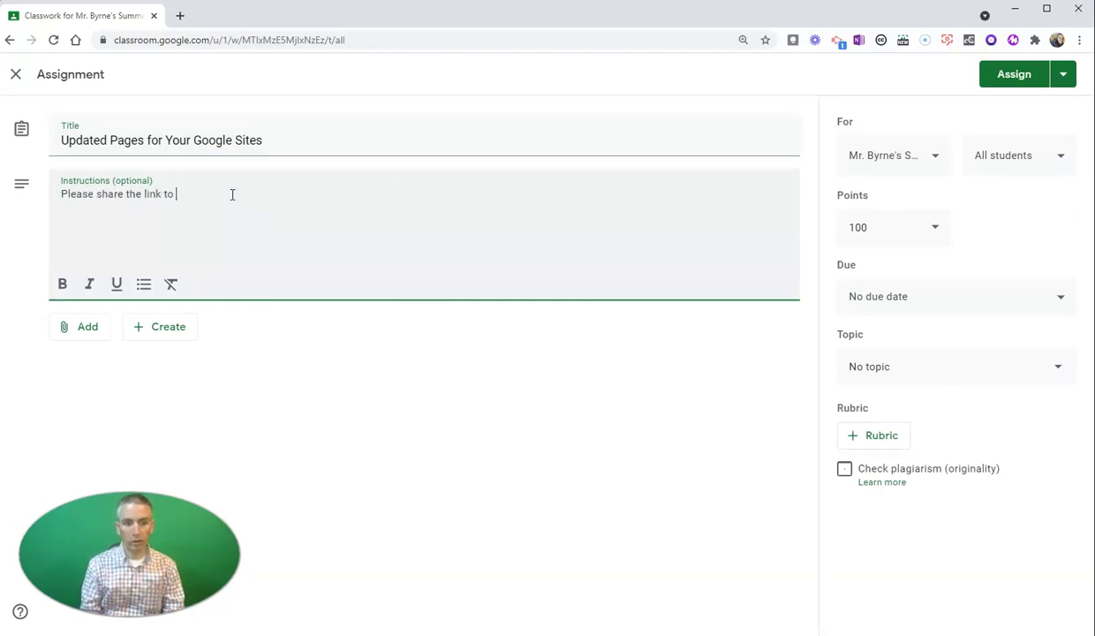
type(" your most re")
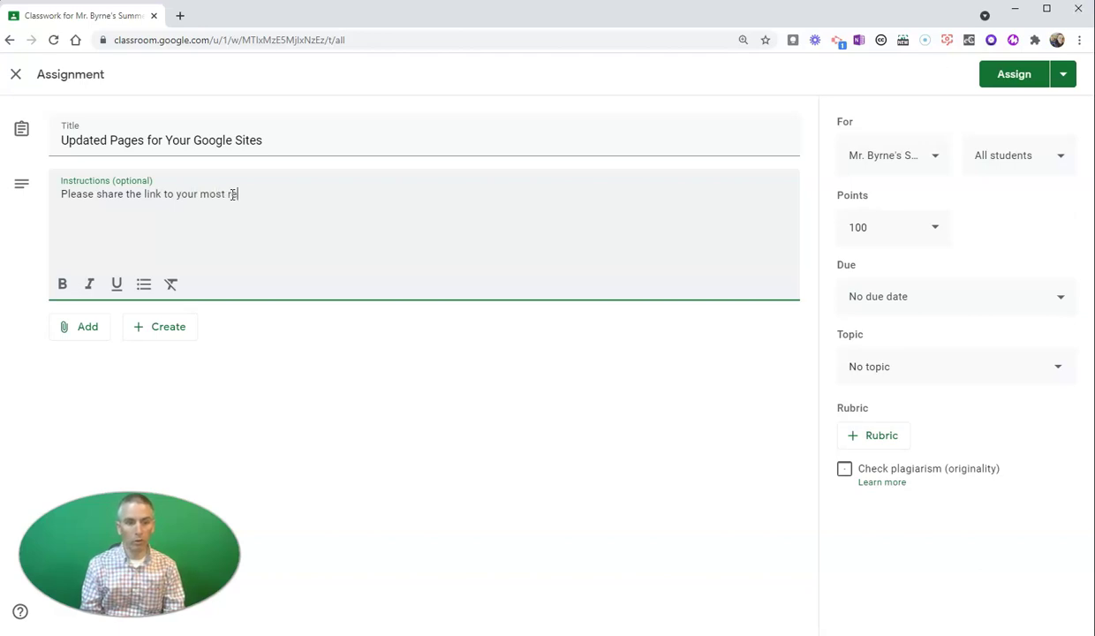
type("cently updated")
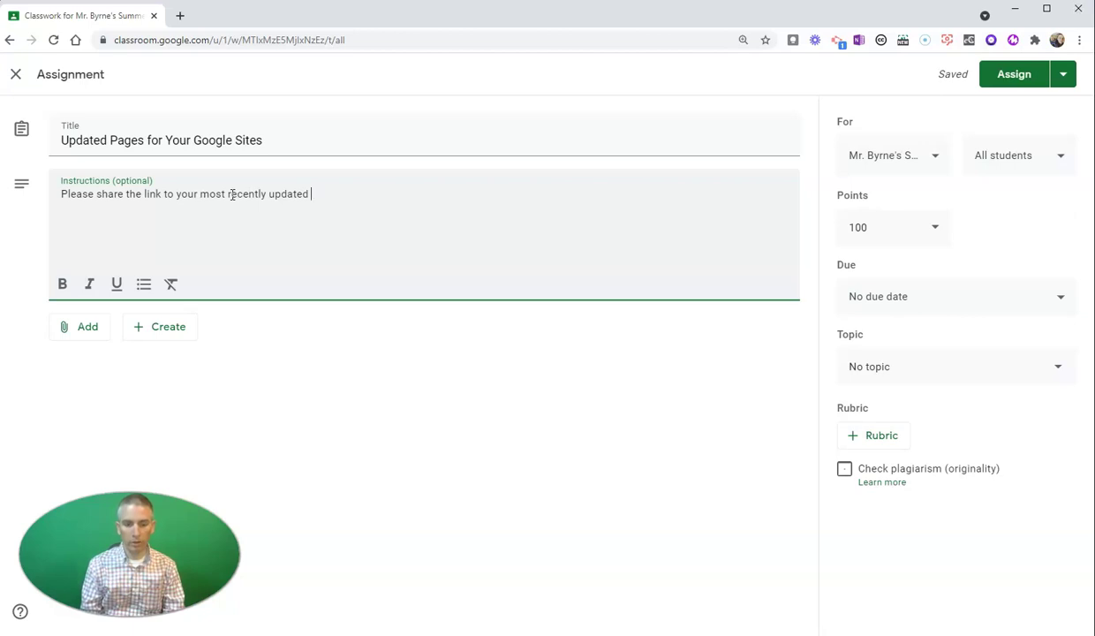
type(" Google Sites page.")
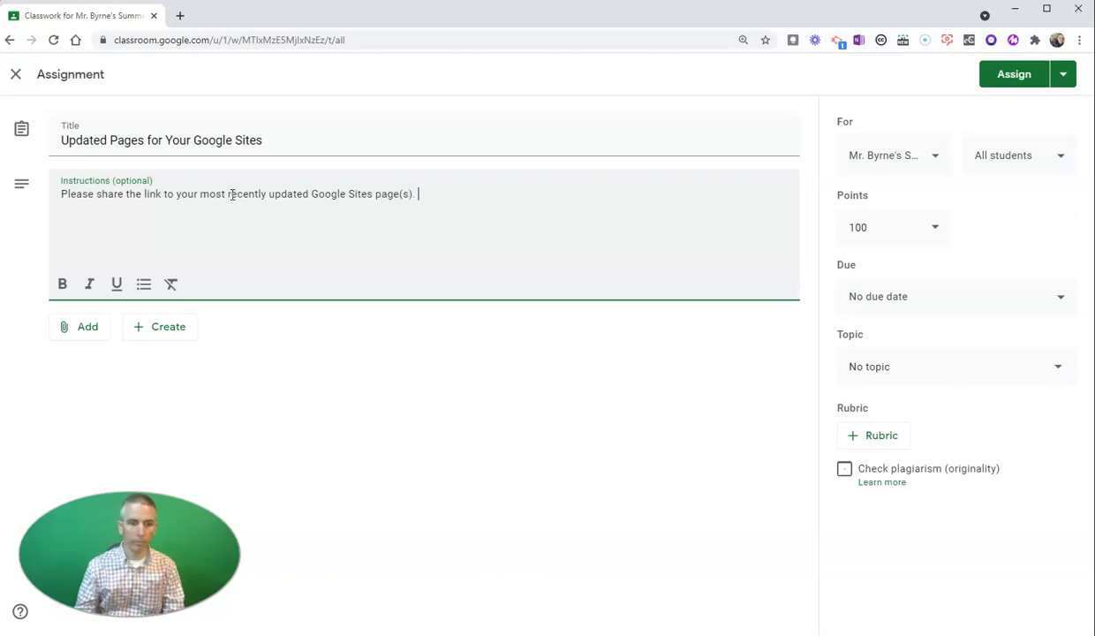
left_click(159, 195)
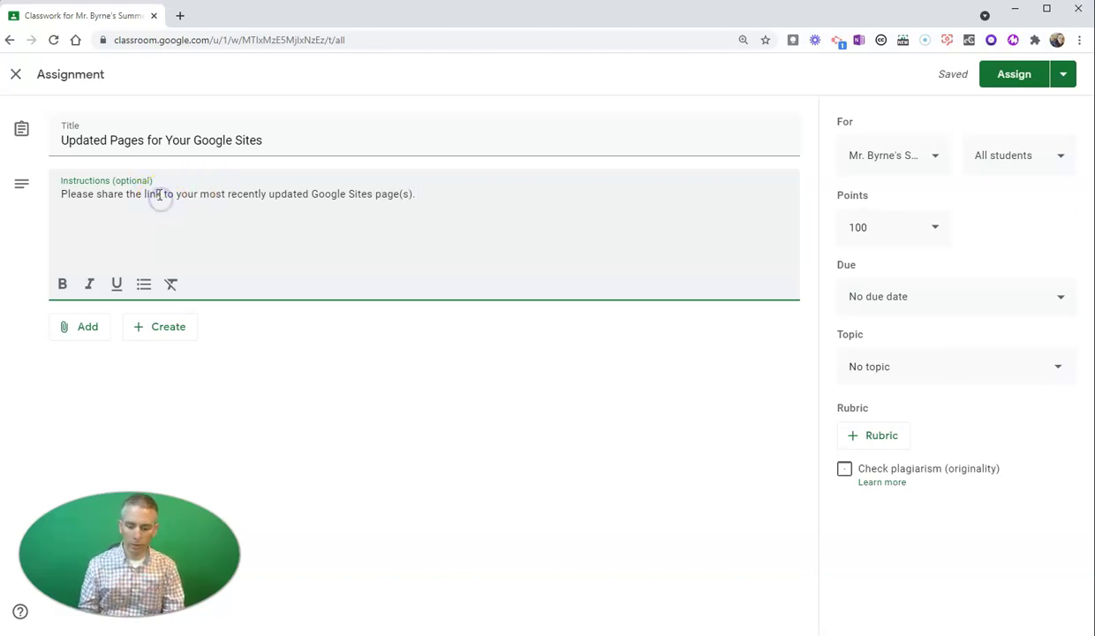
type("(s)")
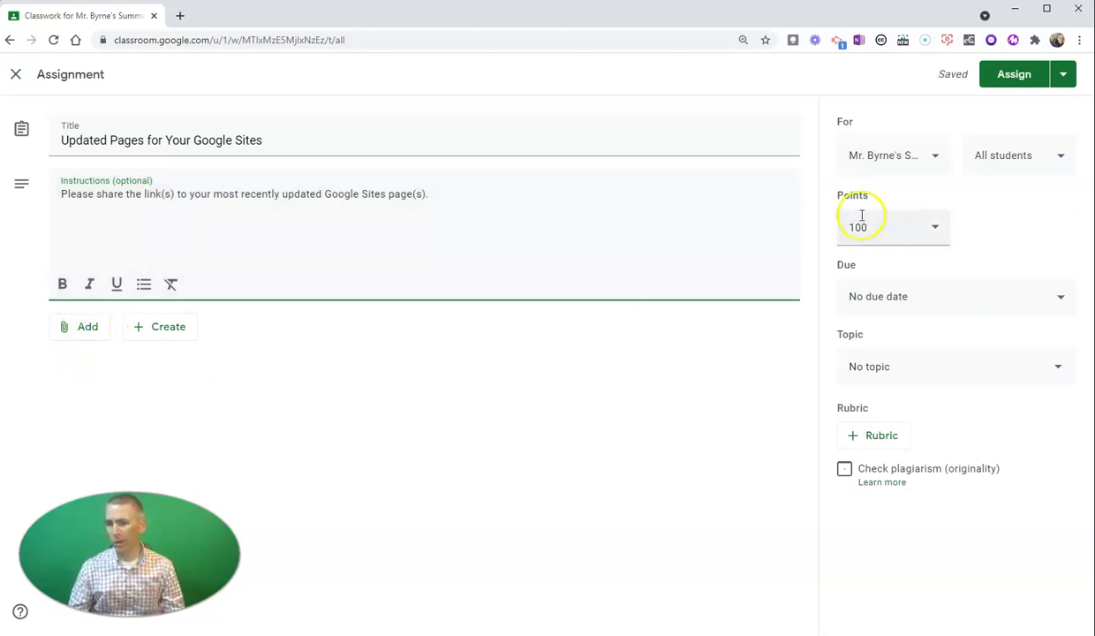
- Set the assignment's due date to tomorrow and assign it to all students
left_click(921, 303)
left_click(936, 354)
left_click(988, 499)
left_click(1025, 236)
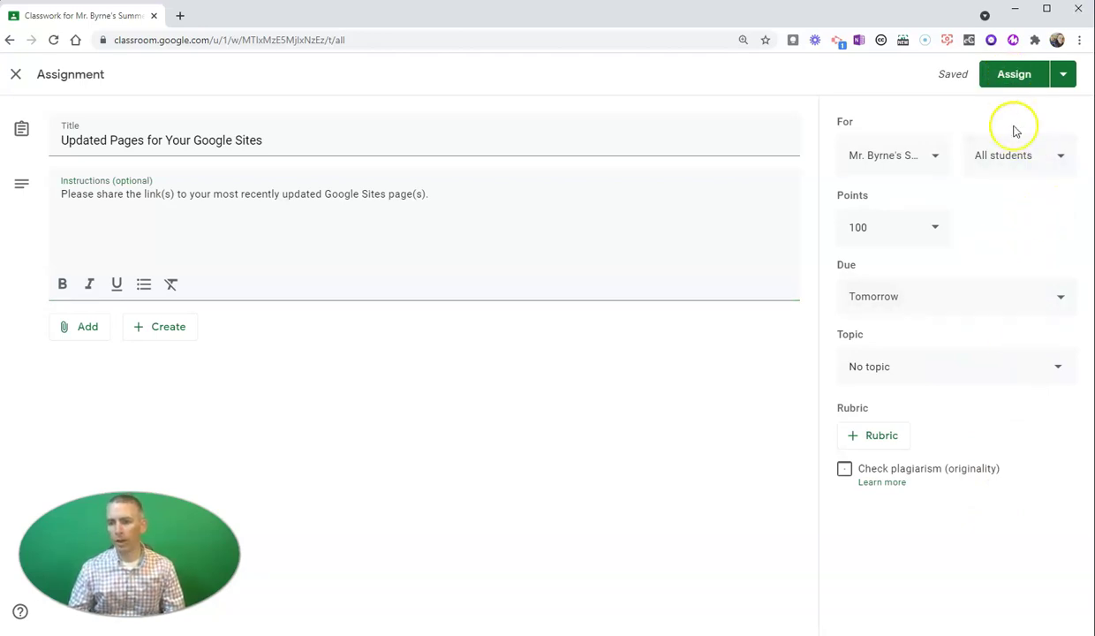
left_click(1017, 79)
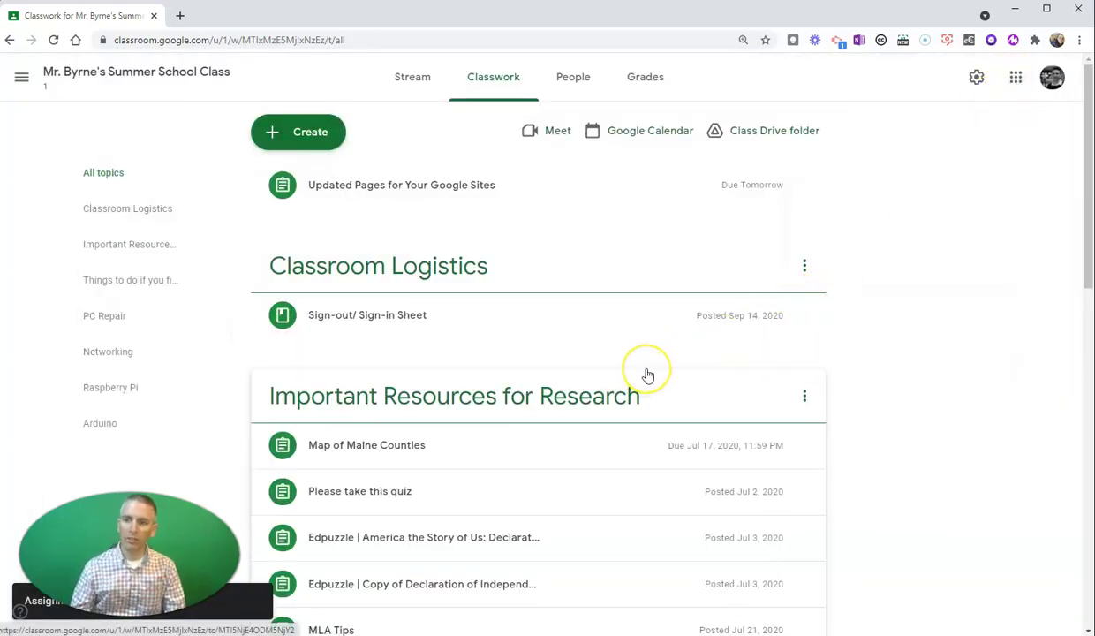
left_click(496, 362)
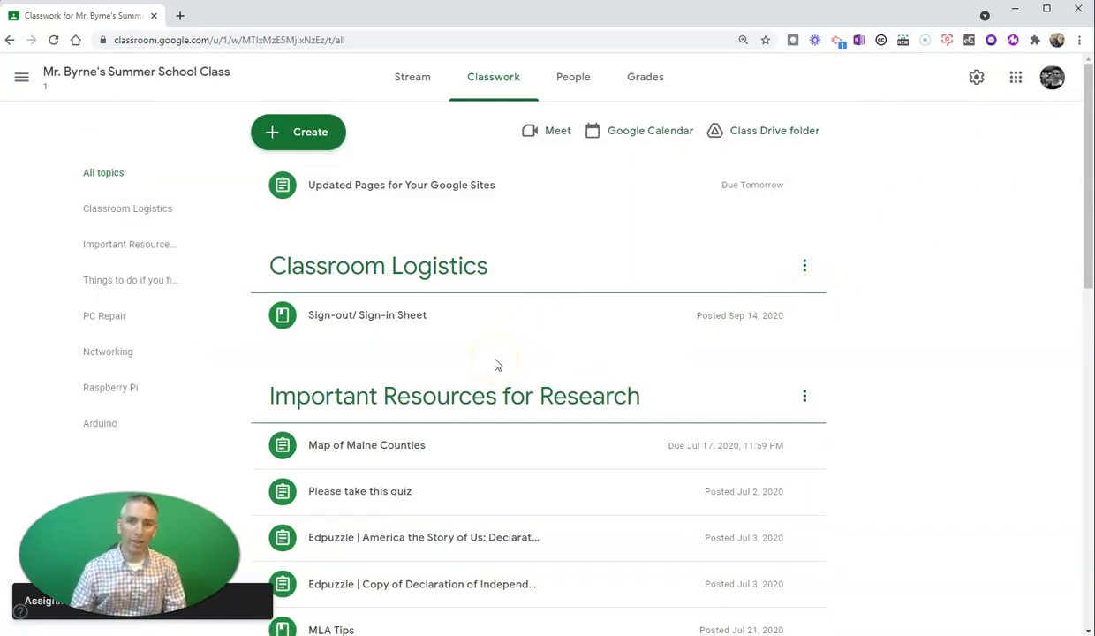
left_click(480, 362)
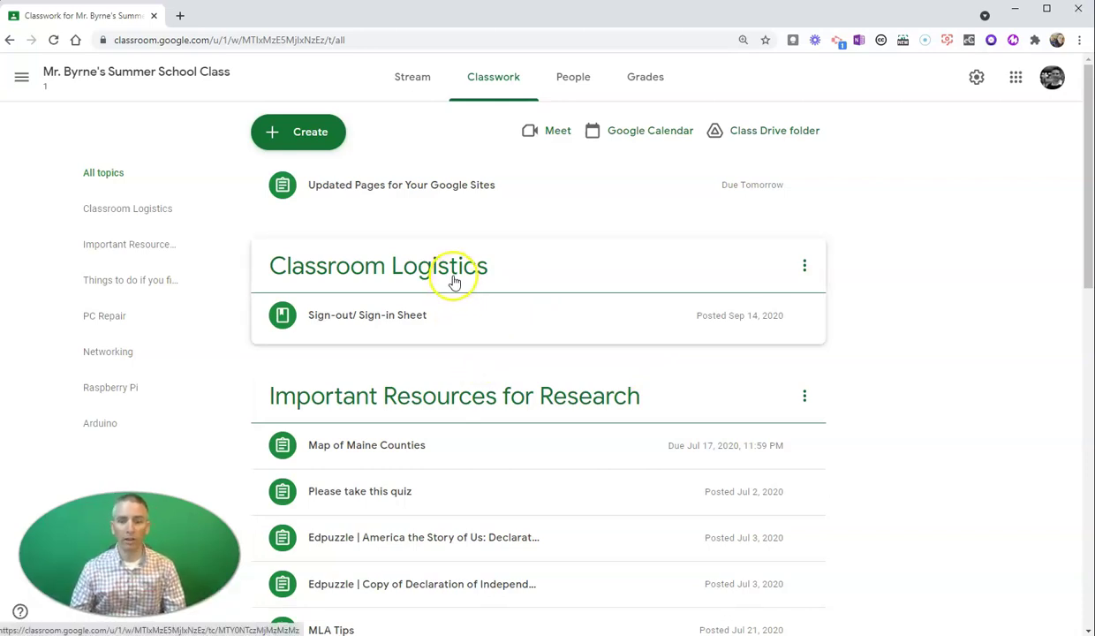
- Switch to the student's Classroom window and open the "Updated Pages for Your Google Sites" assignment from the class stream
key("alt+Tab")
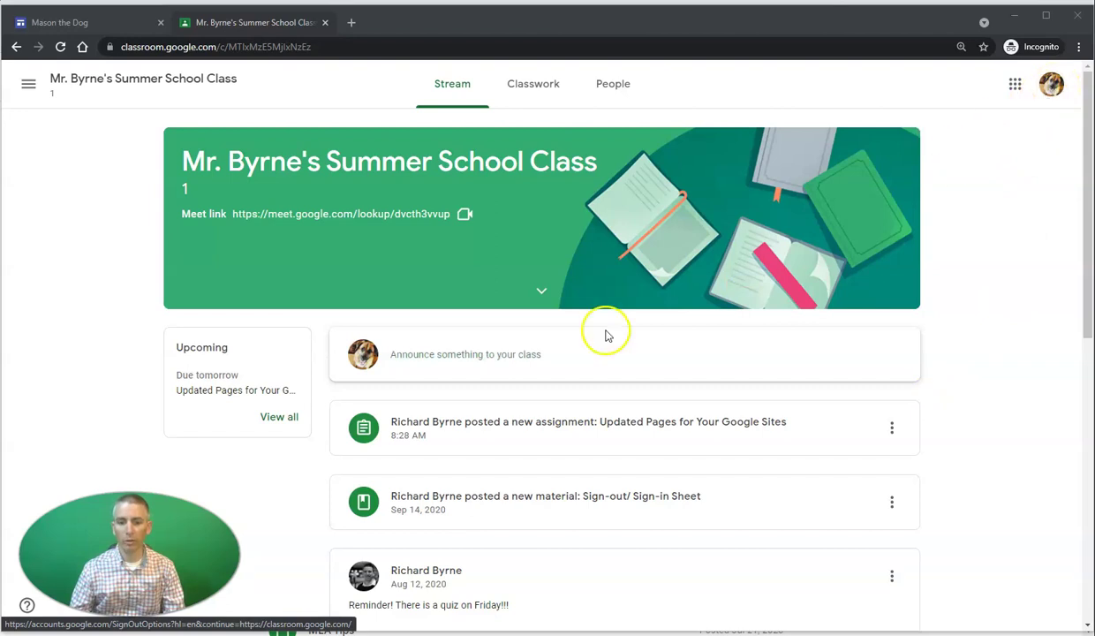
left_click(531, 430)
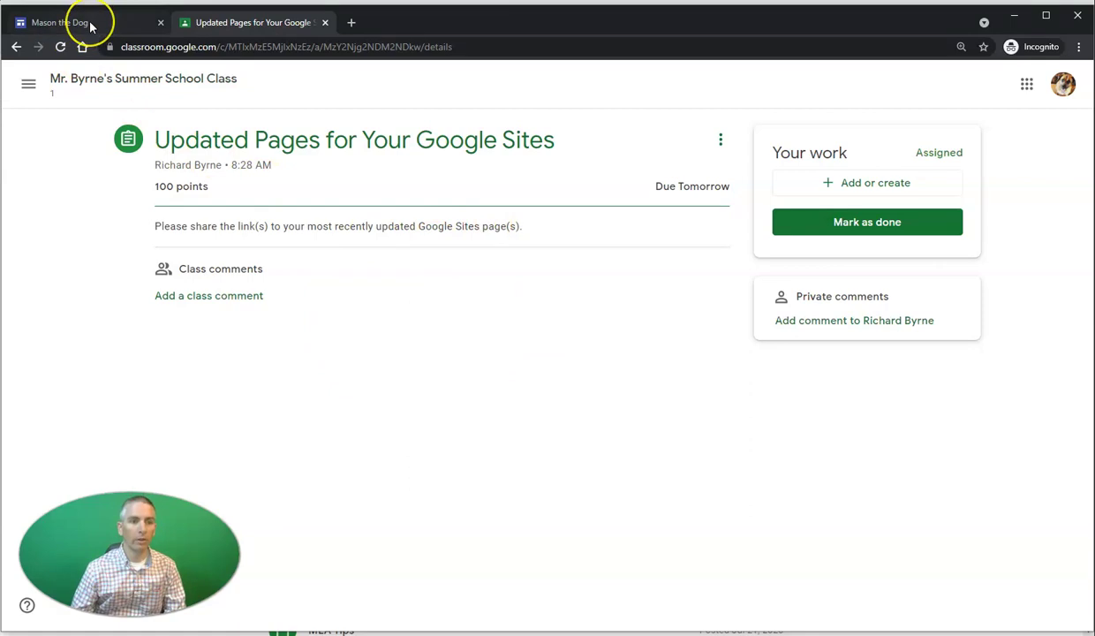
- Switch to the student's portfolio in Google Sites and add a new page named "Week 1 Summary"
left_click(91, 25)
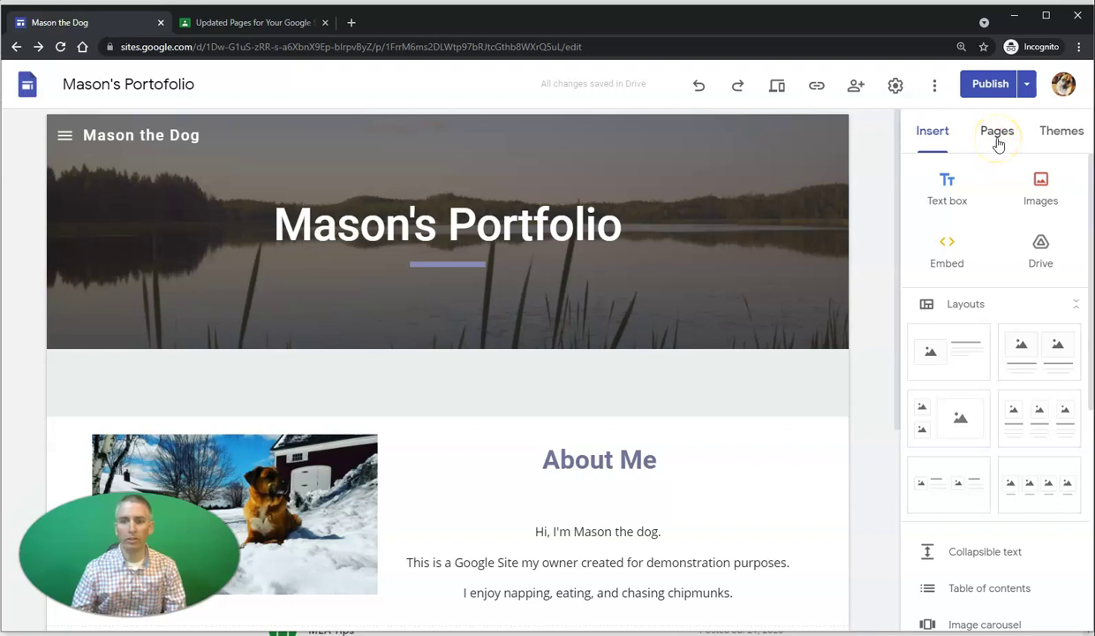
left_click(998, 142)
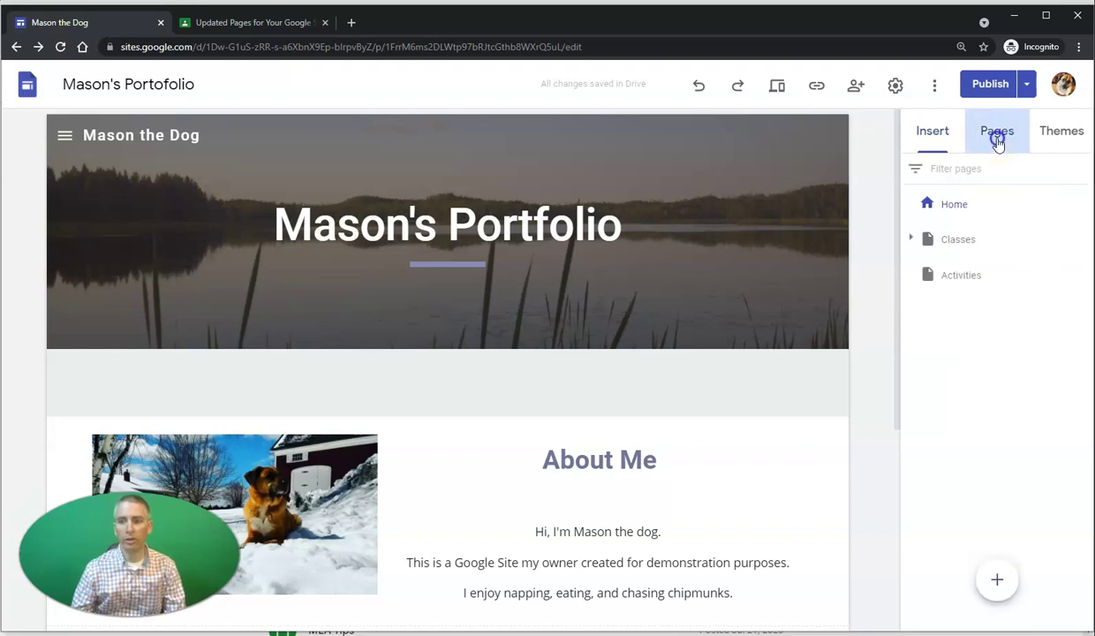
left_click(998, 583)
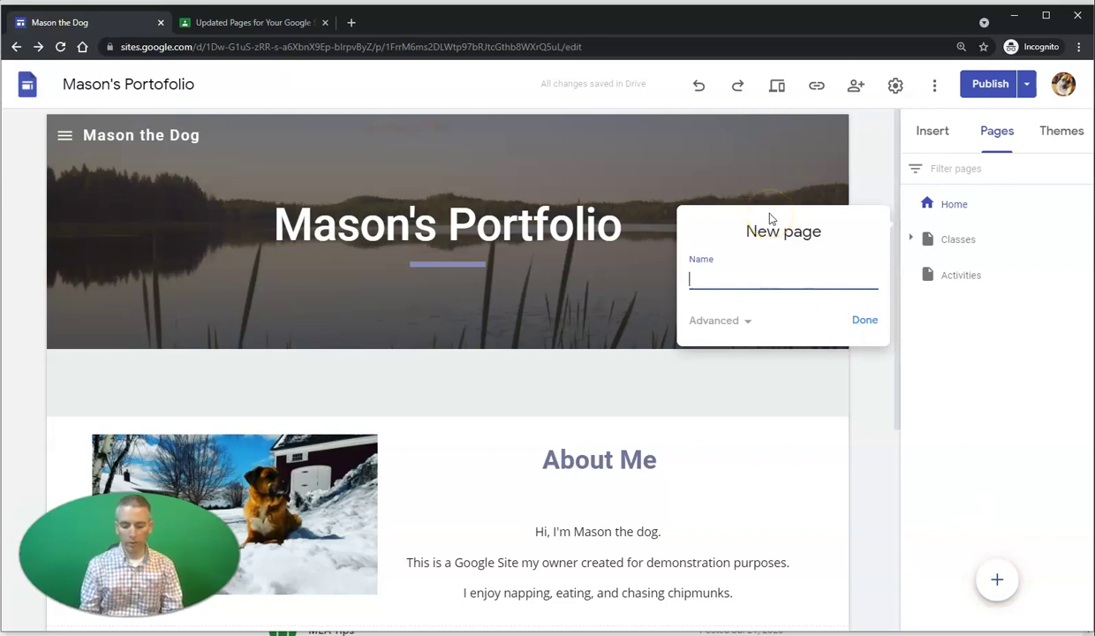
type("Week 1 Summary")
left_click(865, 332)
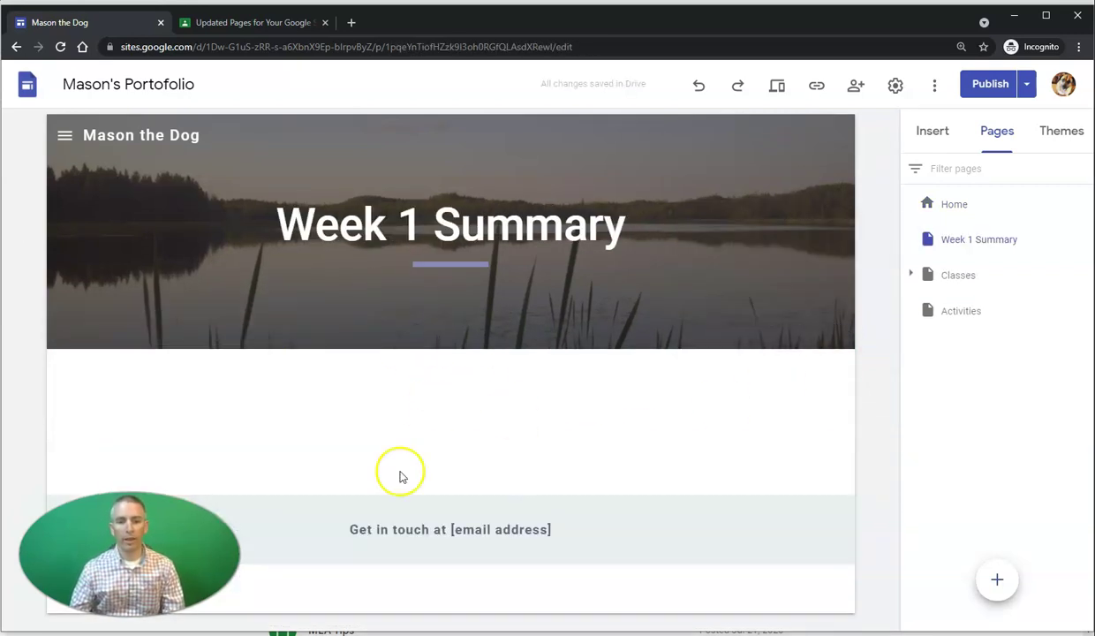
- Insert a text box on the Week 1 Summary page reading "This is my update."
left_click(934, 137)
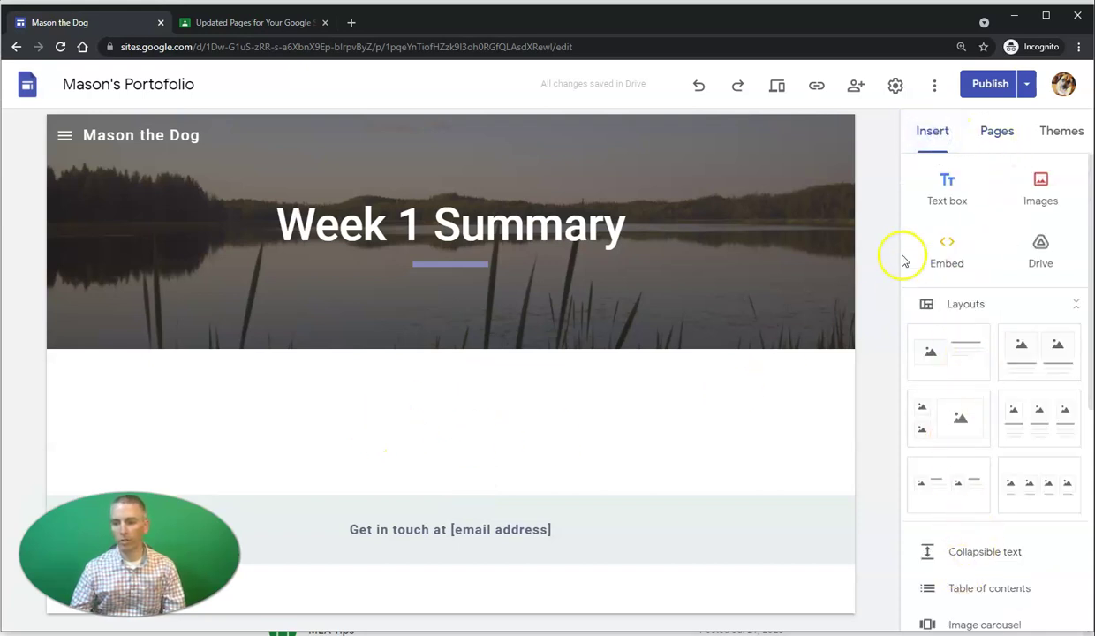
left_click(949, 187)
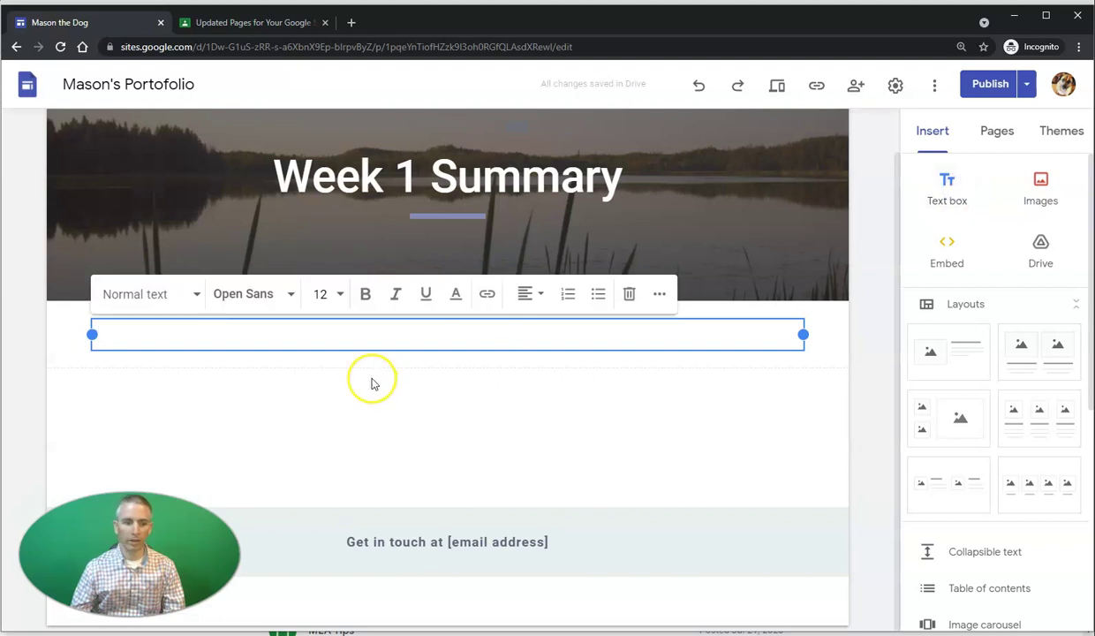
type("Thi")
type("s is my udate")
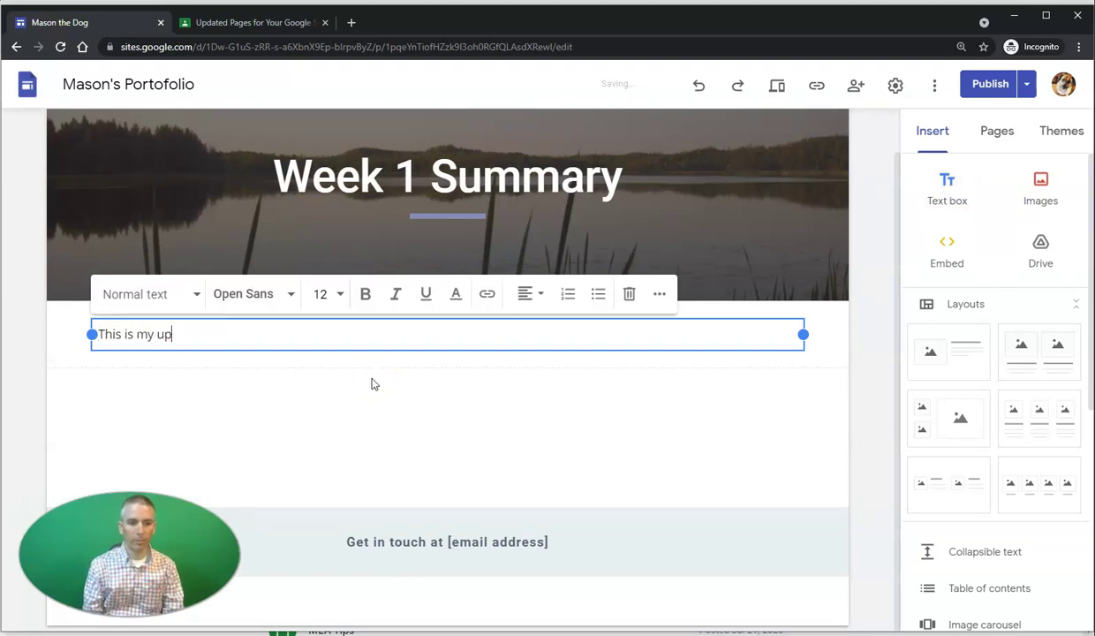
type("date.")
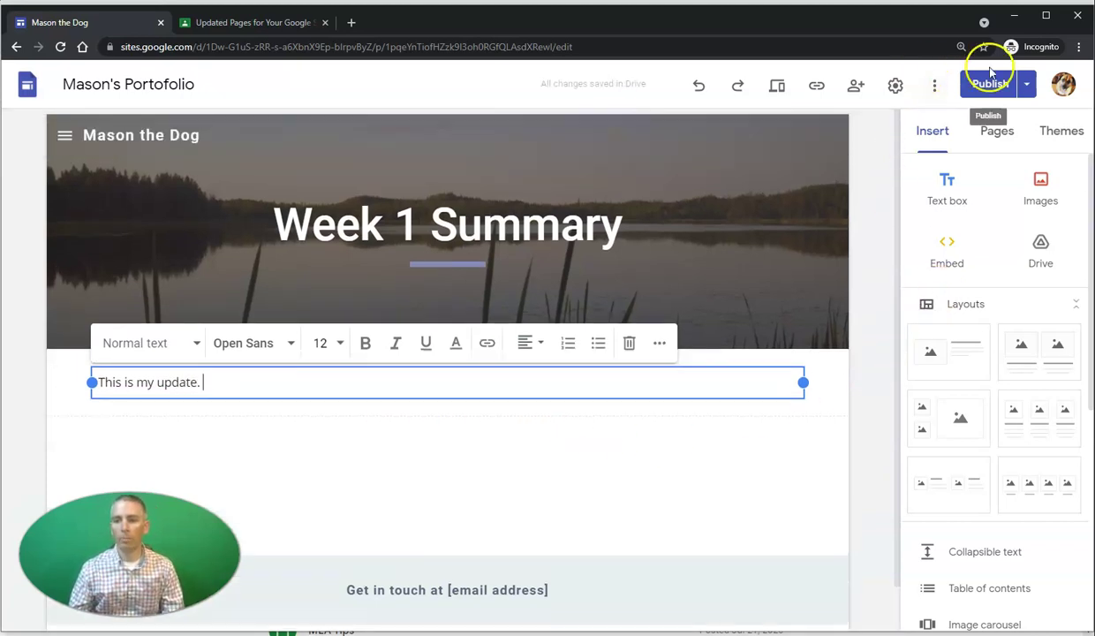
- Publish the site changes and view the published Week 1 Summary page
left_click(990, 81)
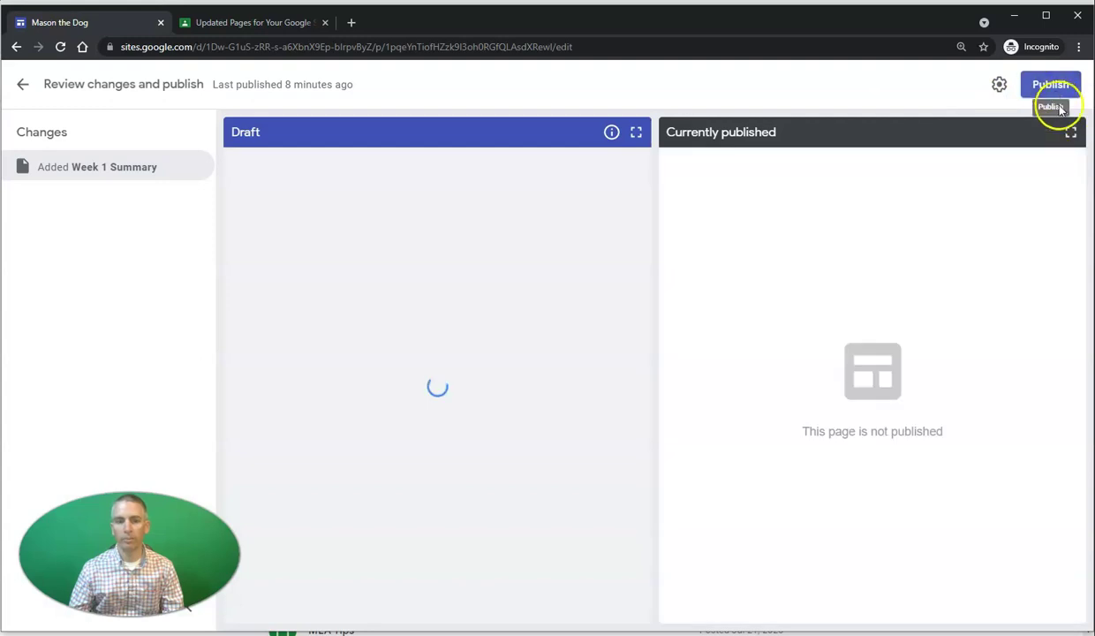
left_click(1051, 85)
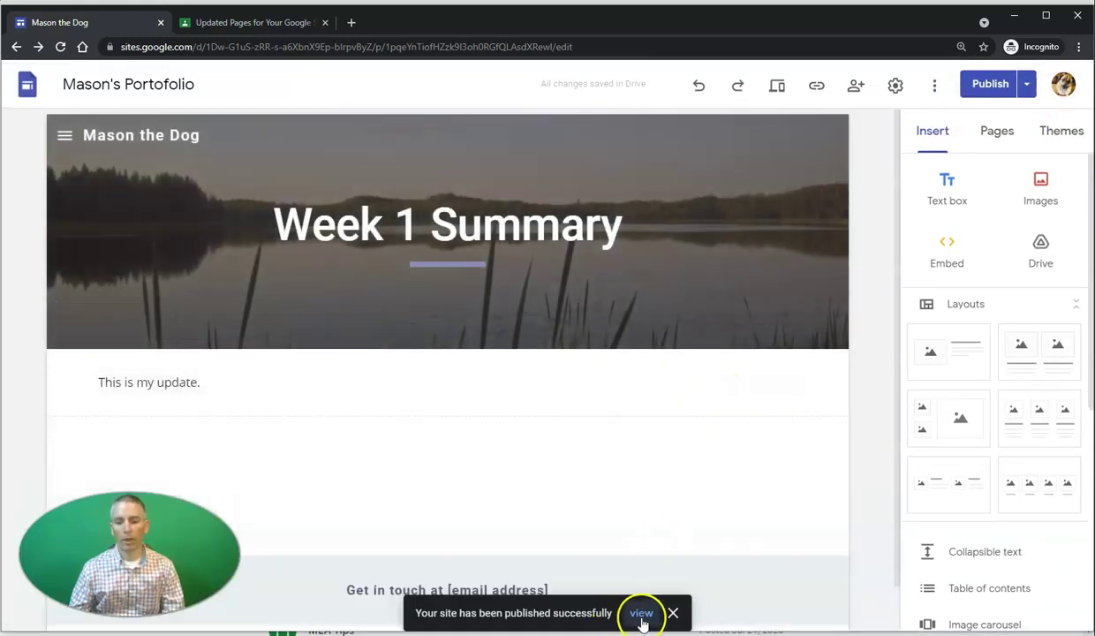
left_click(641, 613)
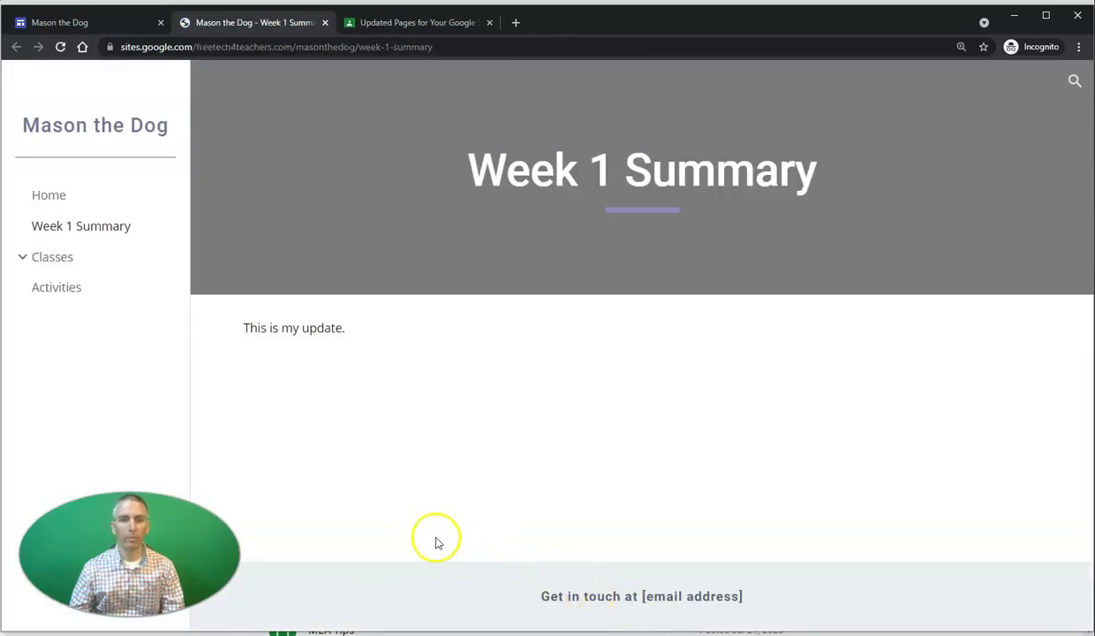
- Copy the published Week 1 Summary page's address and attach it as a link to the student's work in the Classroom assignment
left_click(468, 51)
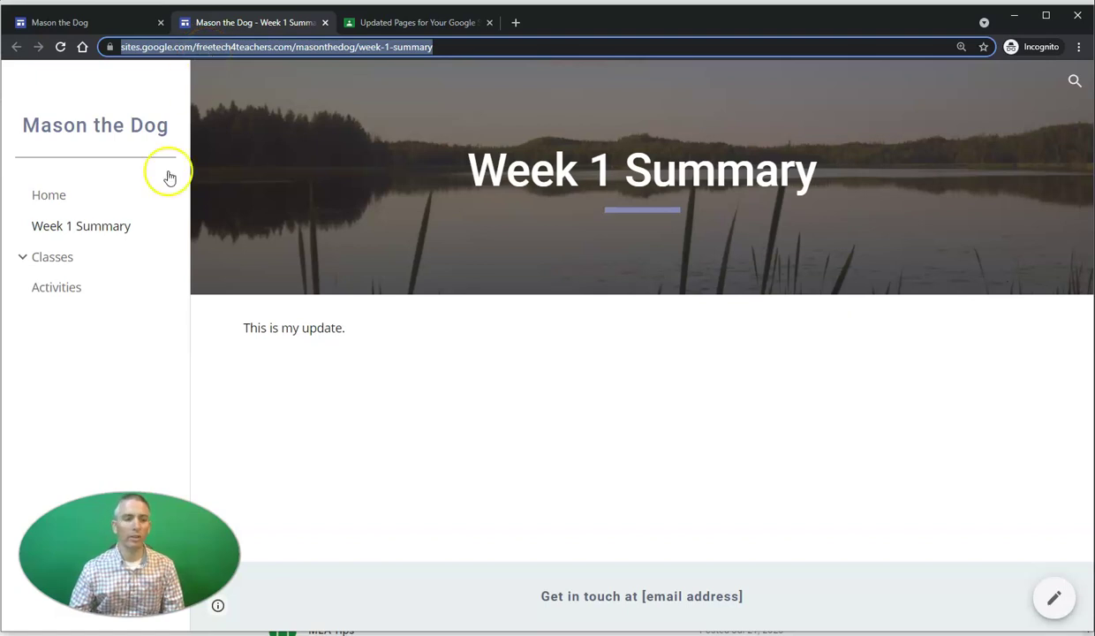
key("ctrl+Tab")
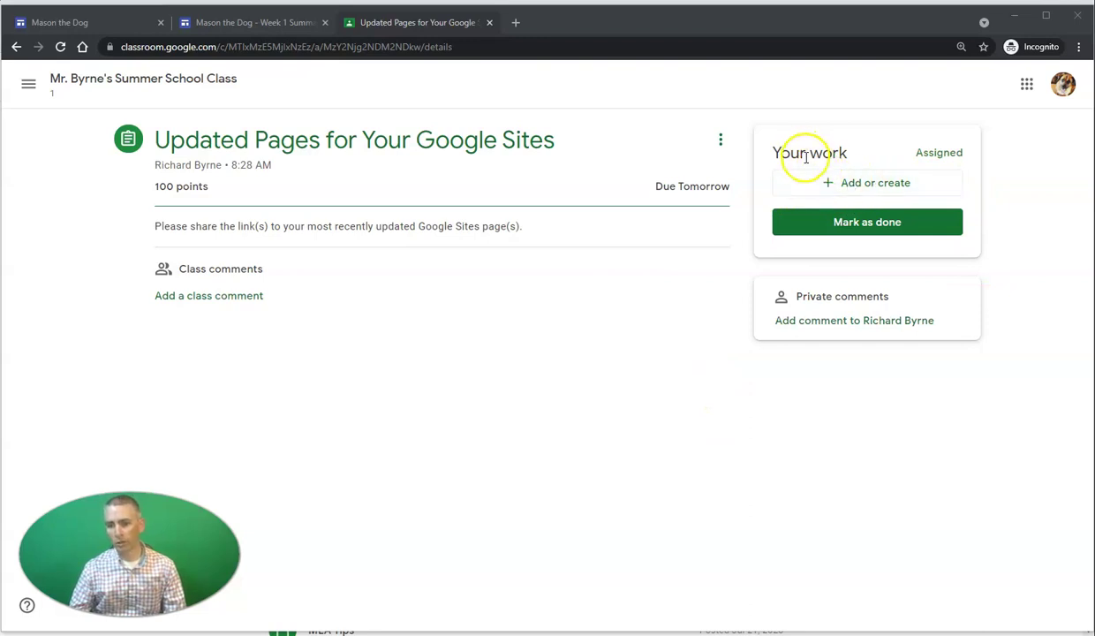
left_click(820, 180)
left_click(824, 240)
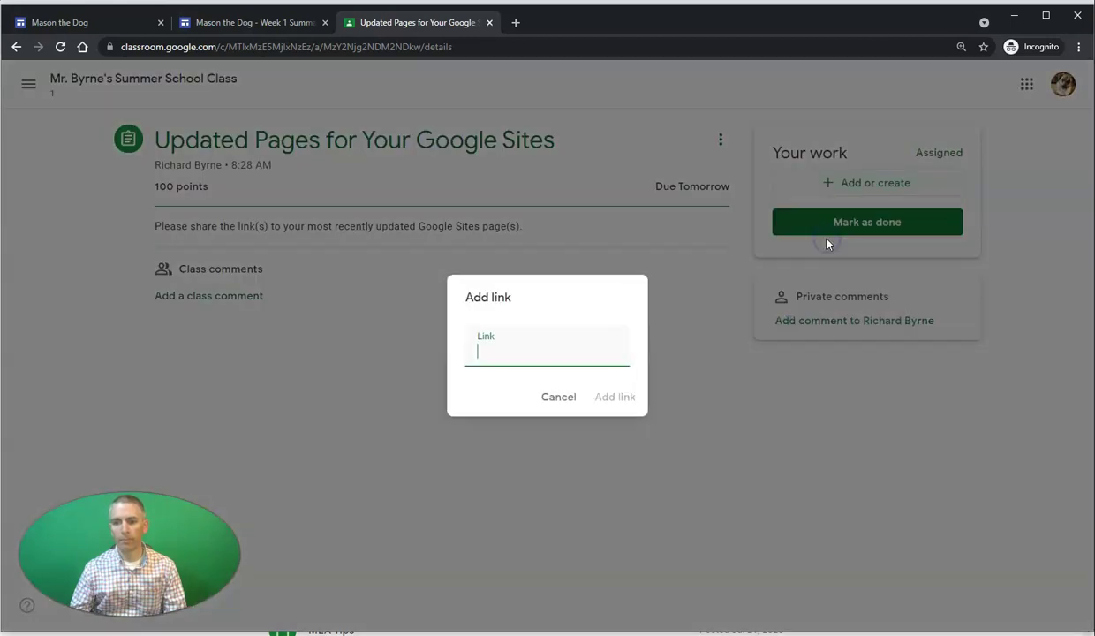
key("ctrl+v")
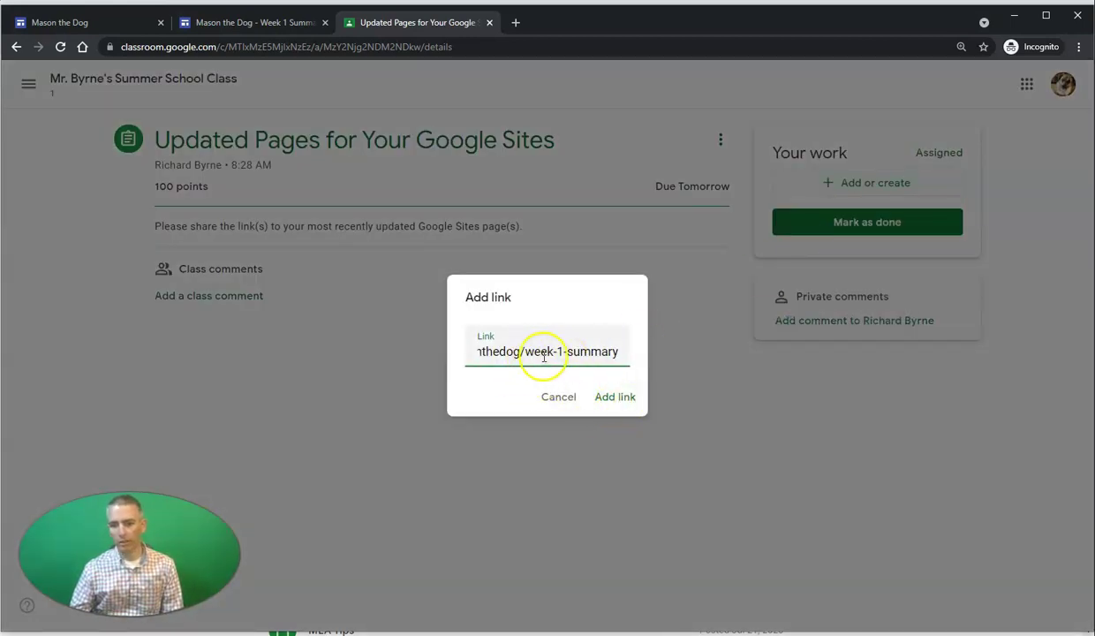
left_click(620, 399)
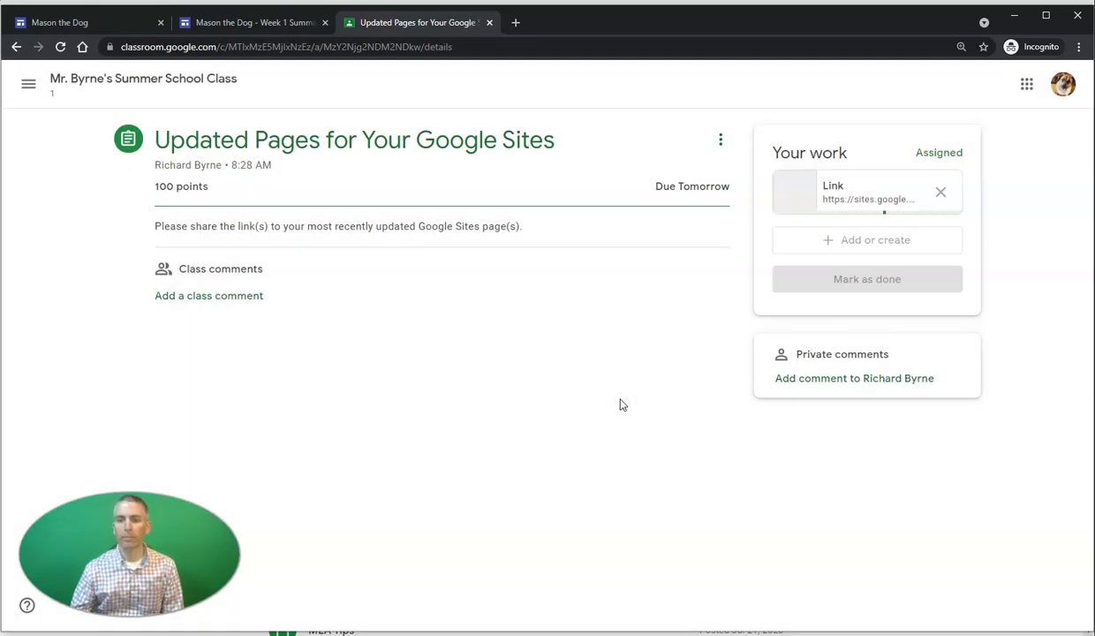
- Turn in the student's assignment with the attached link
left_click(899, 295)
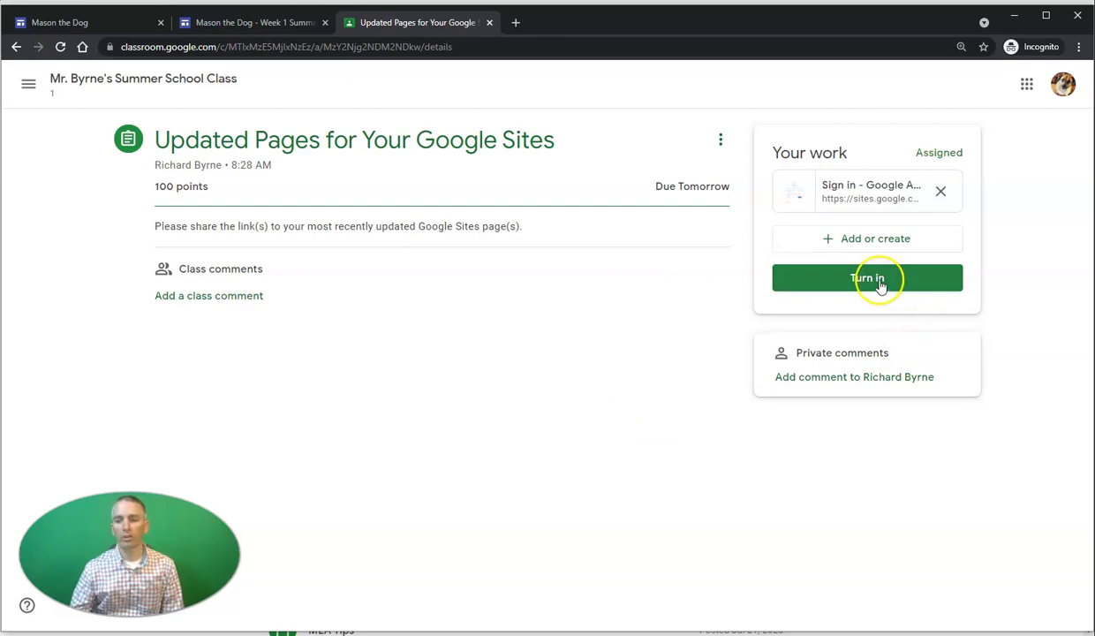
left_click(879, 281)
left_click(715, 407)
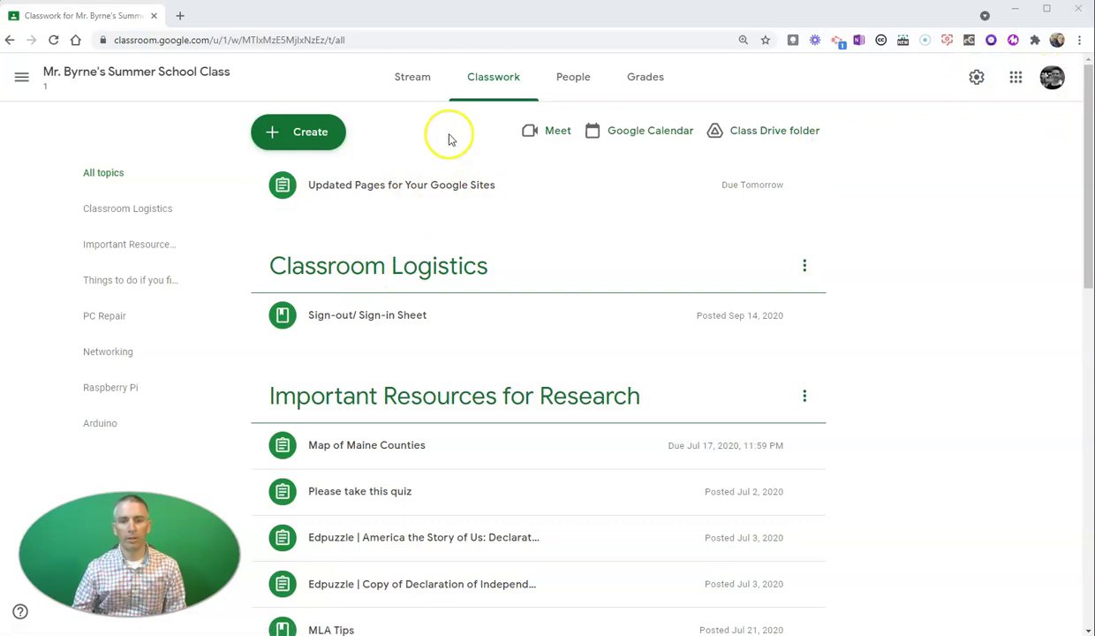
- Open the turned-in work for the "Updated Pages for Your Google Sites" assignment and view the submitted Week 1 Summary page
left_click(401, 191)
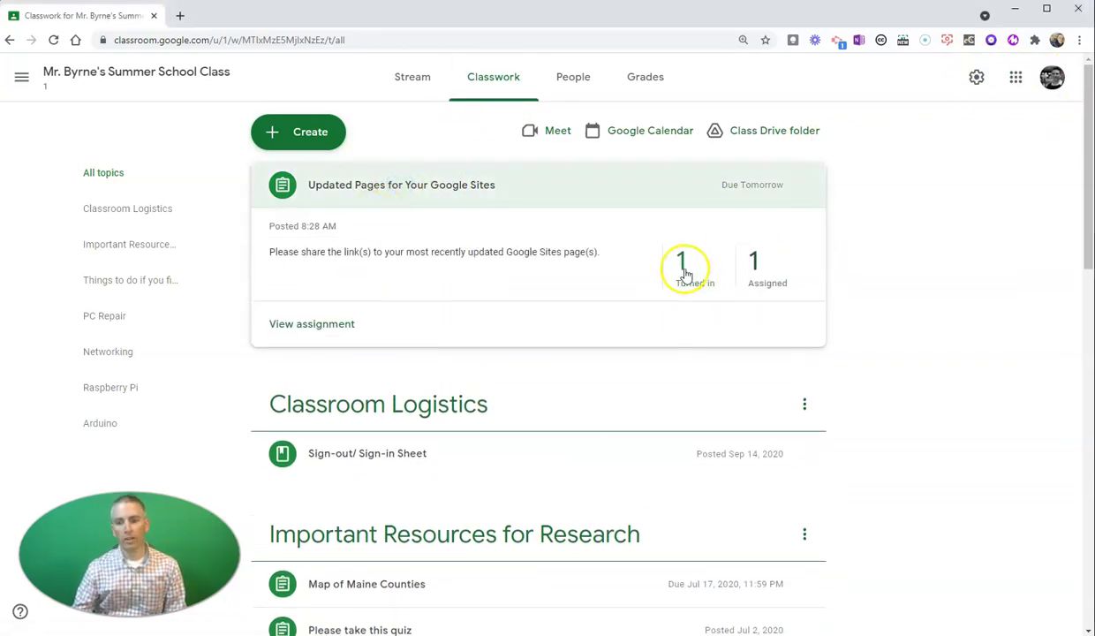
left_click(695, 285)
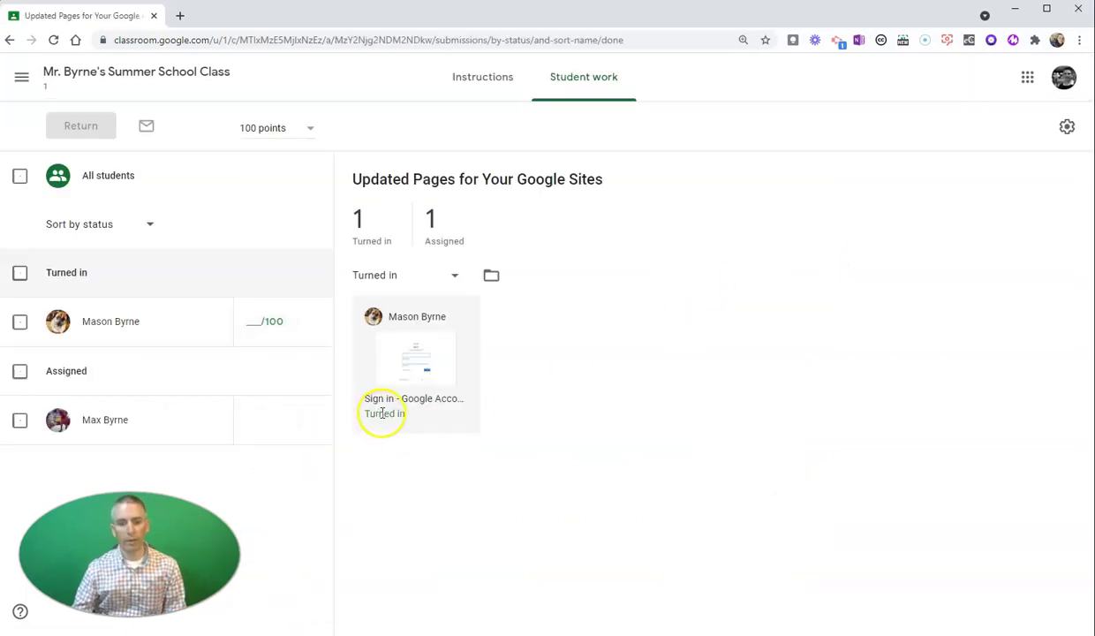
left_click(424, 386)
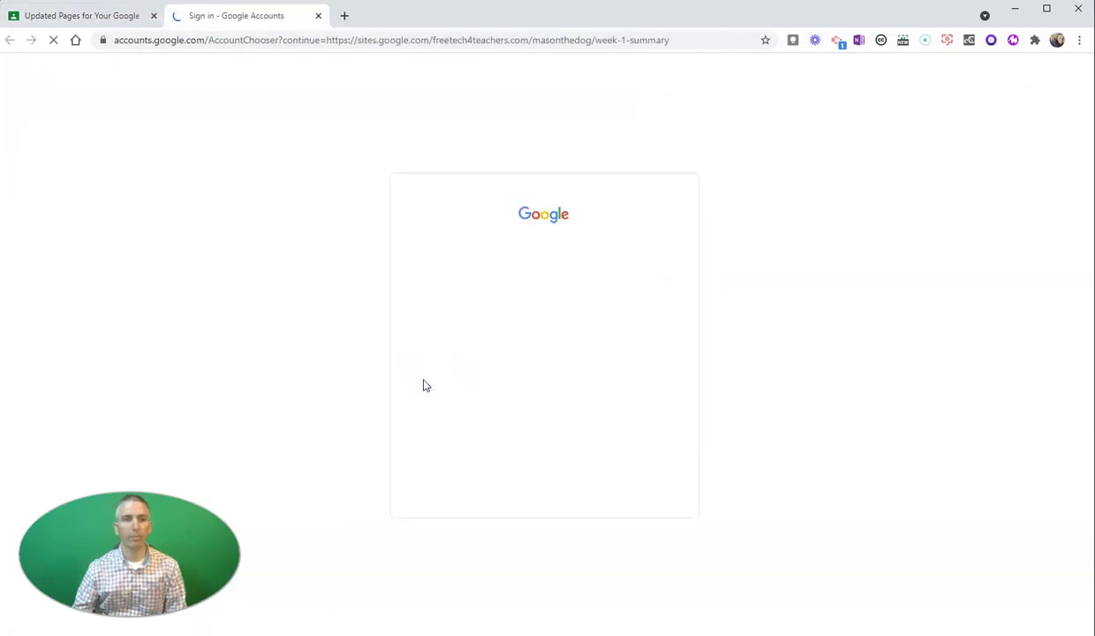
left_click(555, 336)
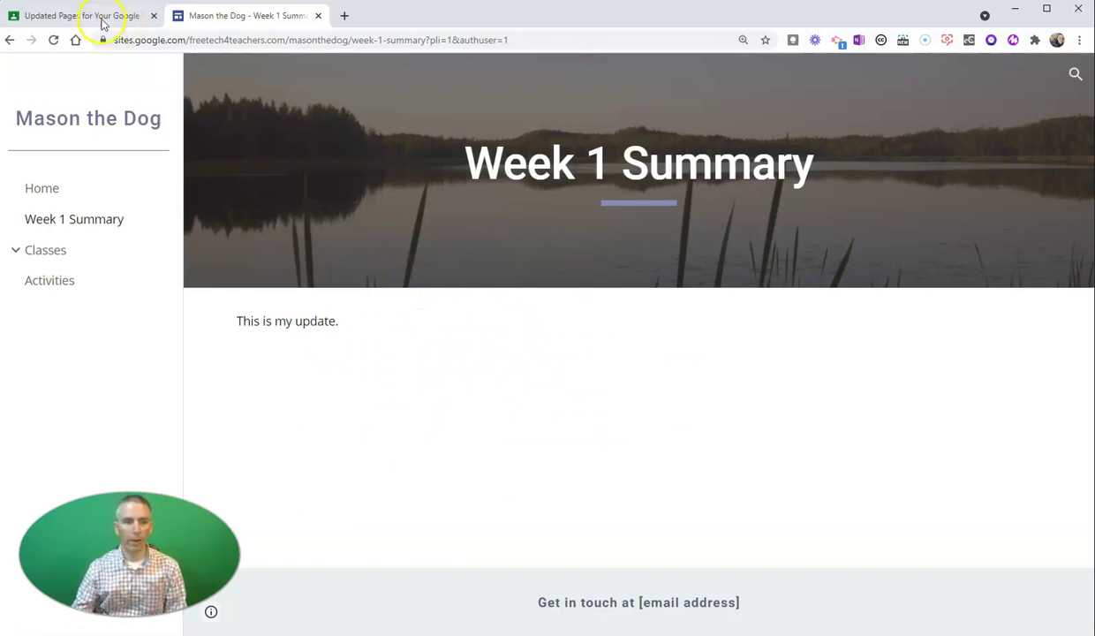
- Back in Classroom, grade the turned-in submission 100 out of 100 and write the private comment "Please add some more information."
left_click(98, 16)
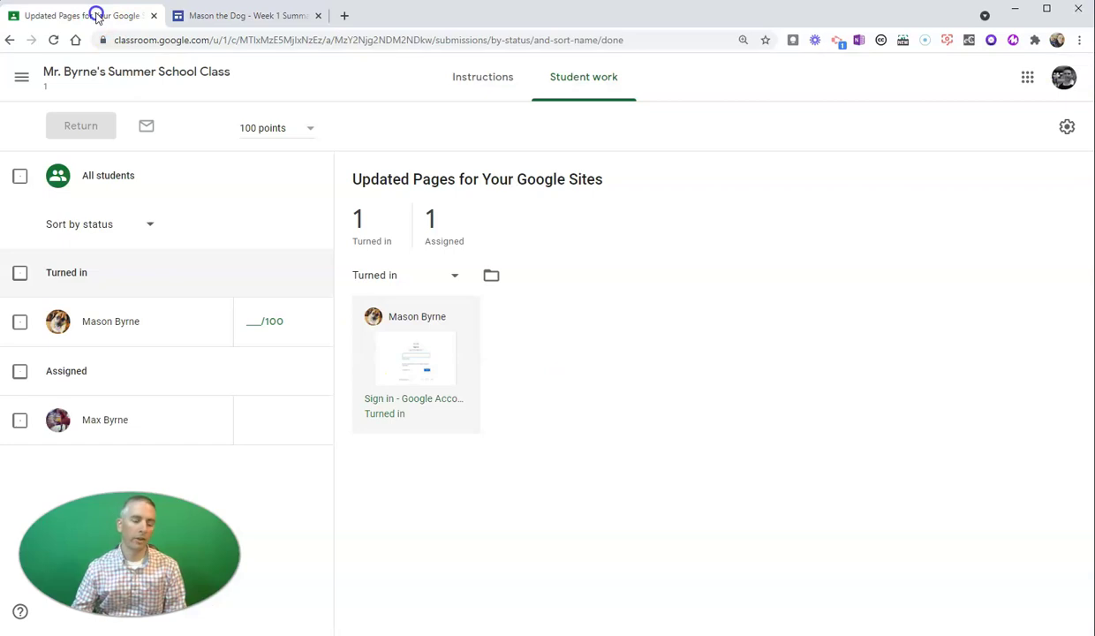
left_click(255, 323)
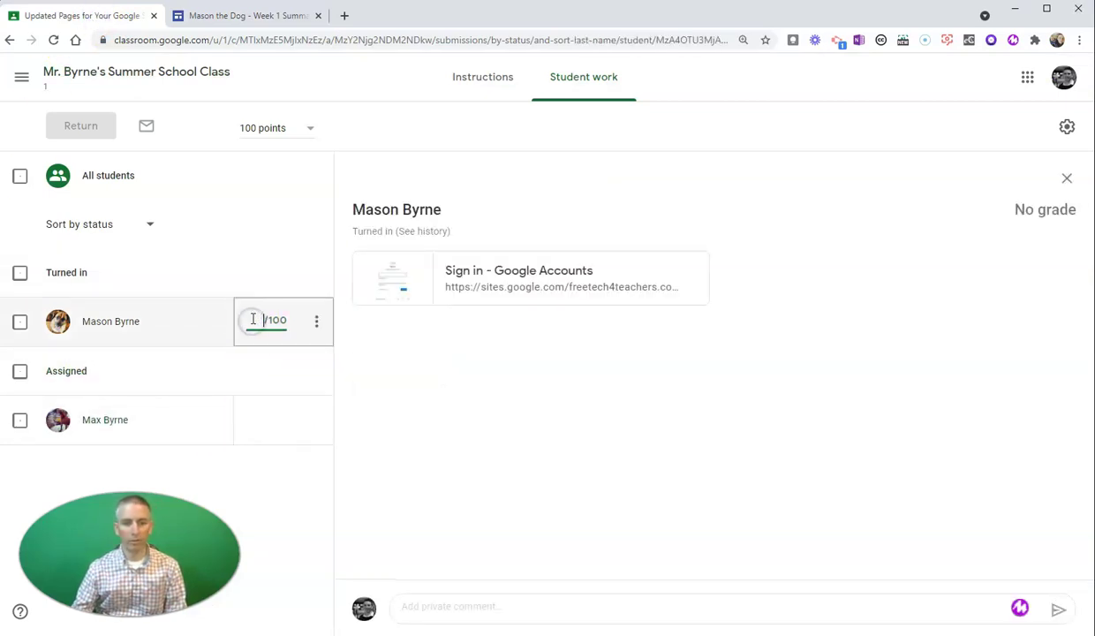
type("100")
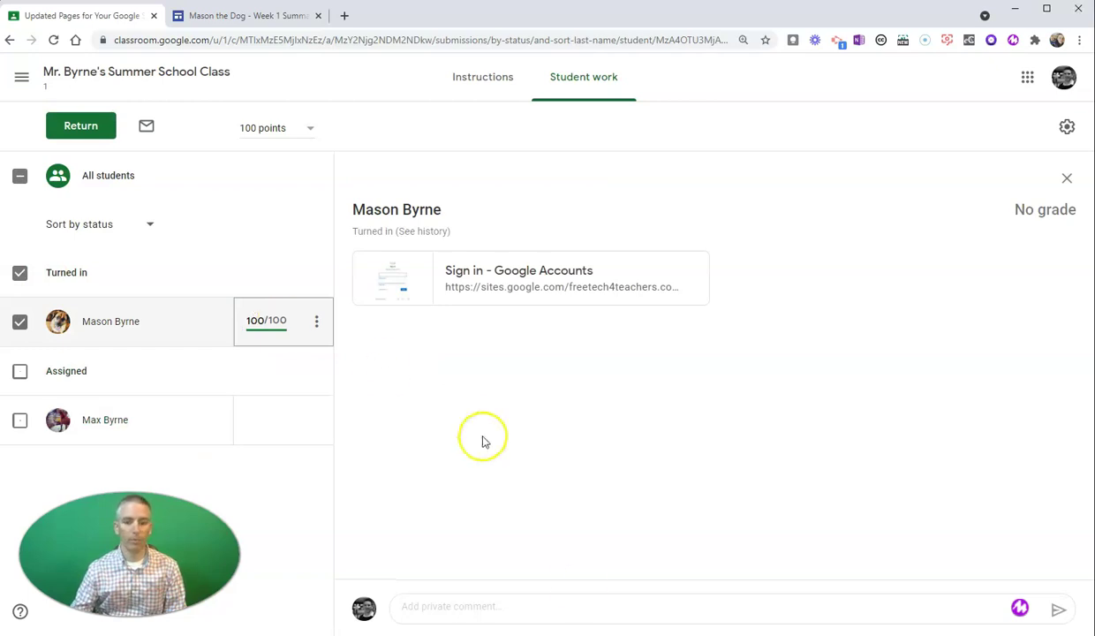
left_click(572, 606)
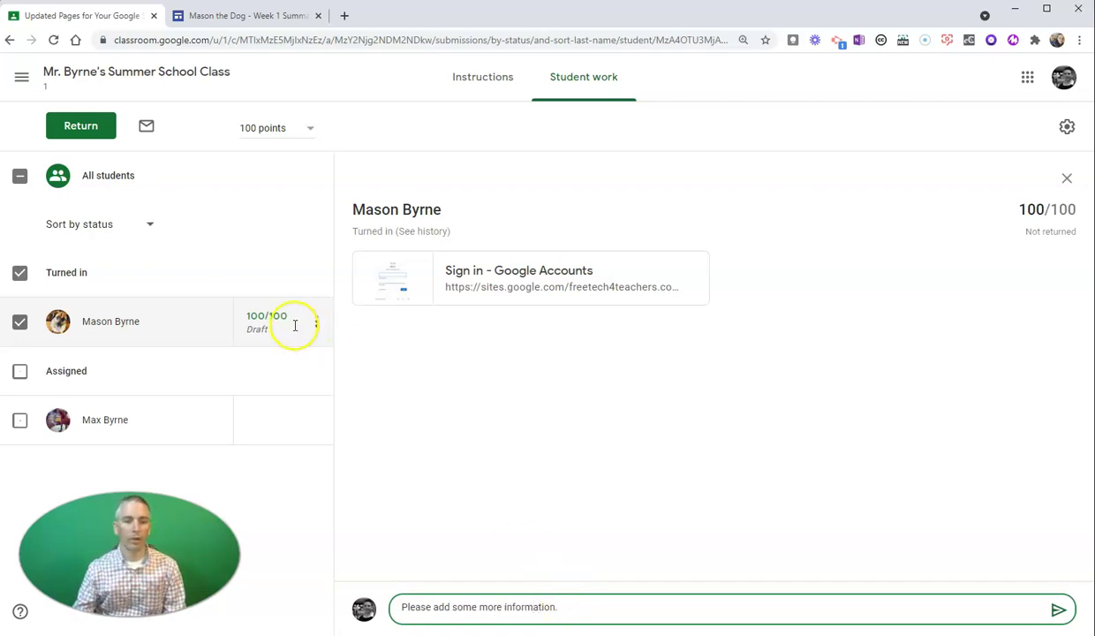
- Change the draft grade of the turned-in submission to 50 out of 100
left_click(263, 318)
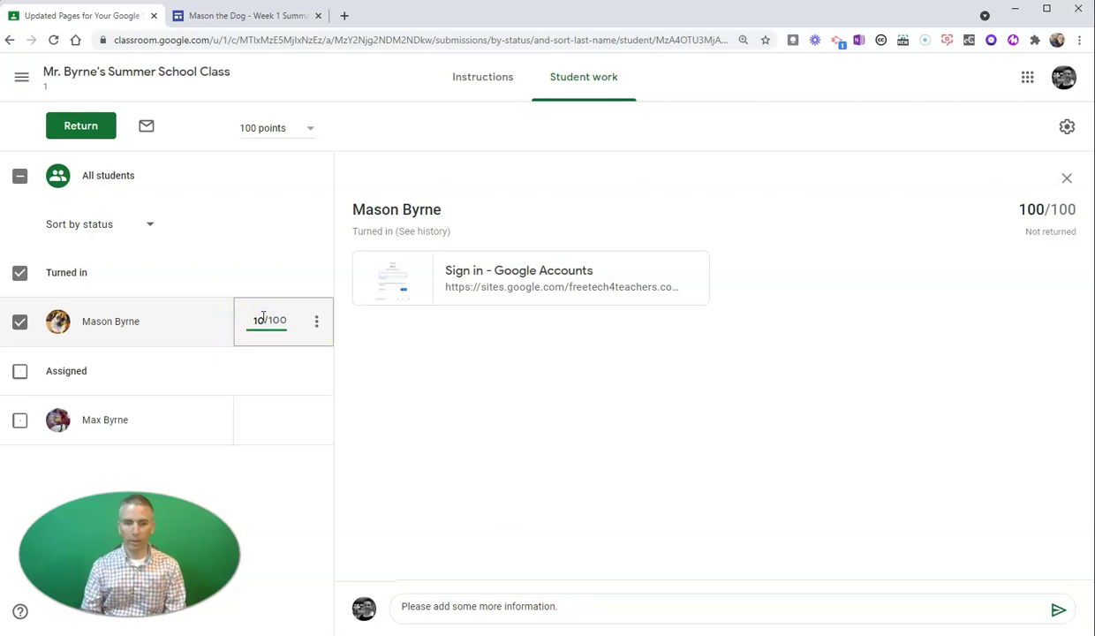
key("BackSpace")
type("50")
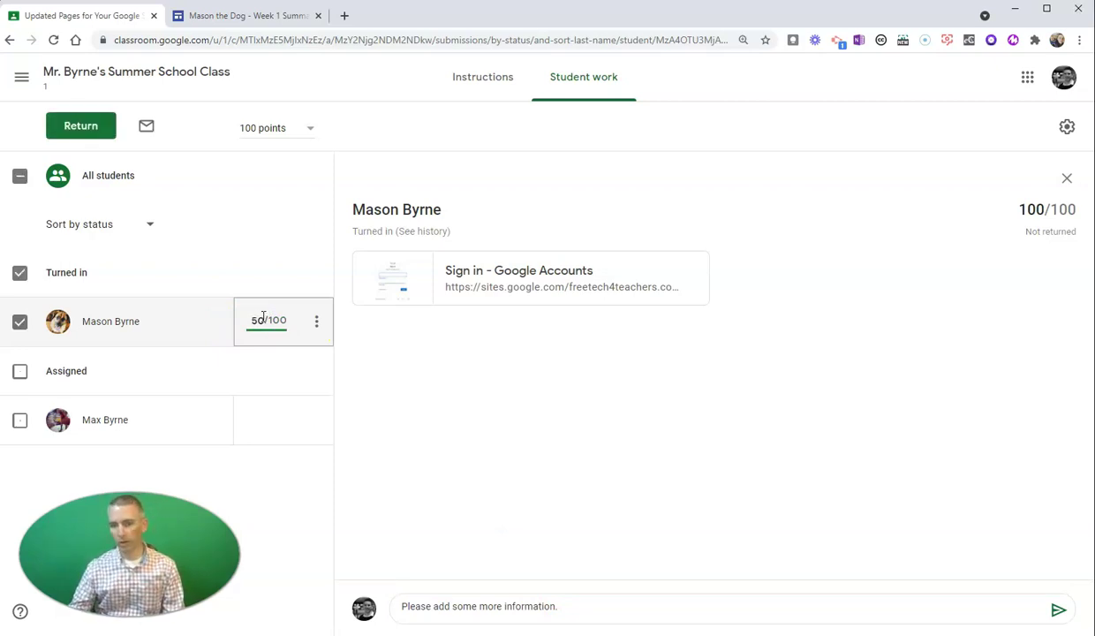
left_click(404, 417)
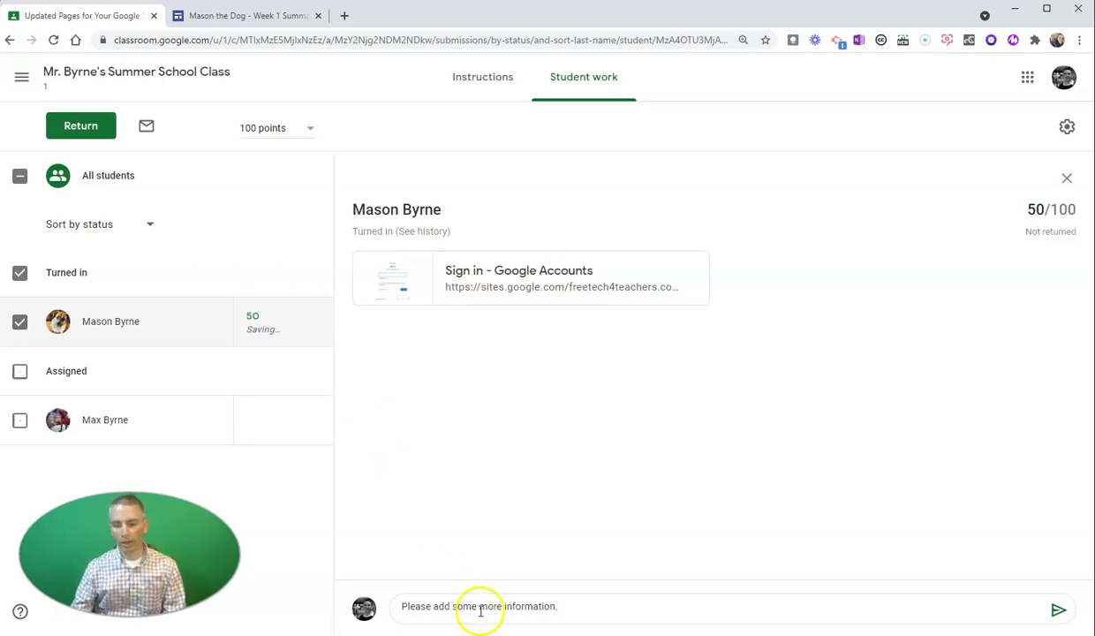
- Post the private comment and return the graded work to the student
left_click(1059, 611)
left_click(79, 127)
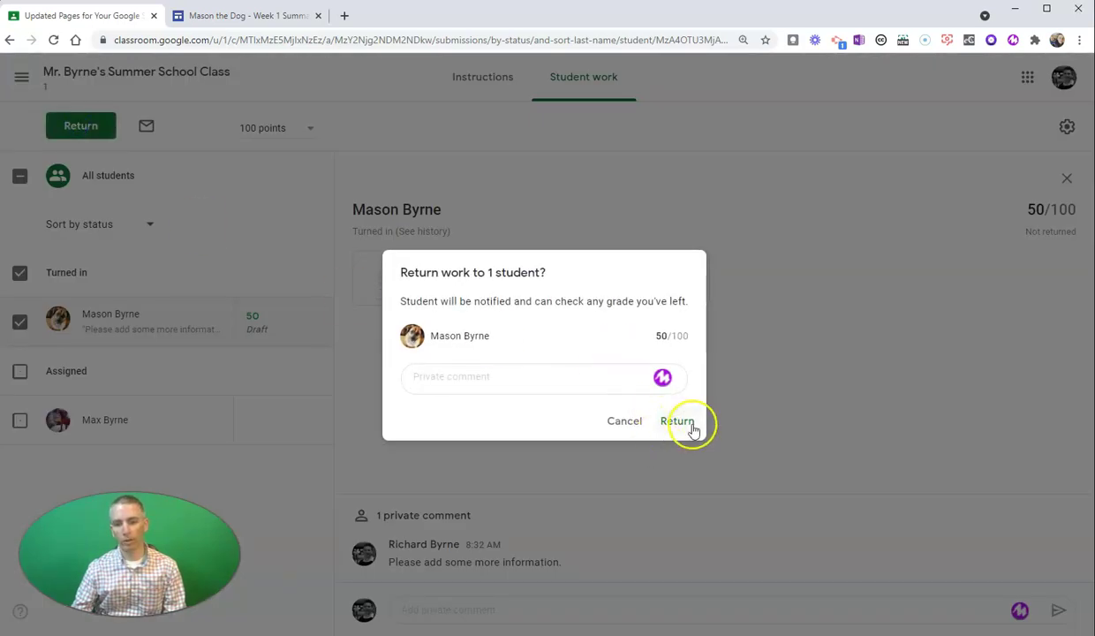
left_click(693, 430)
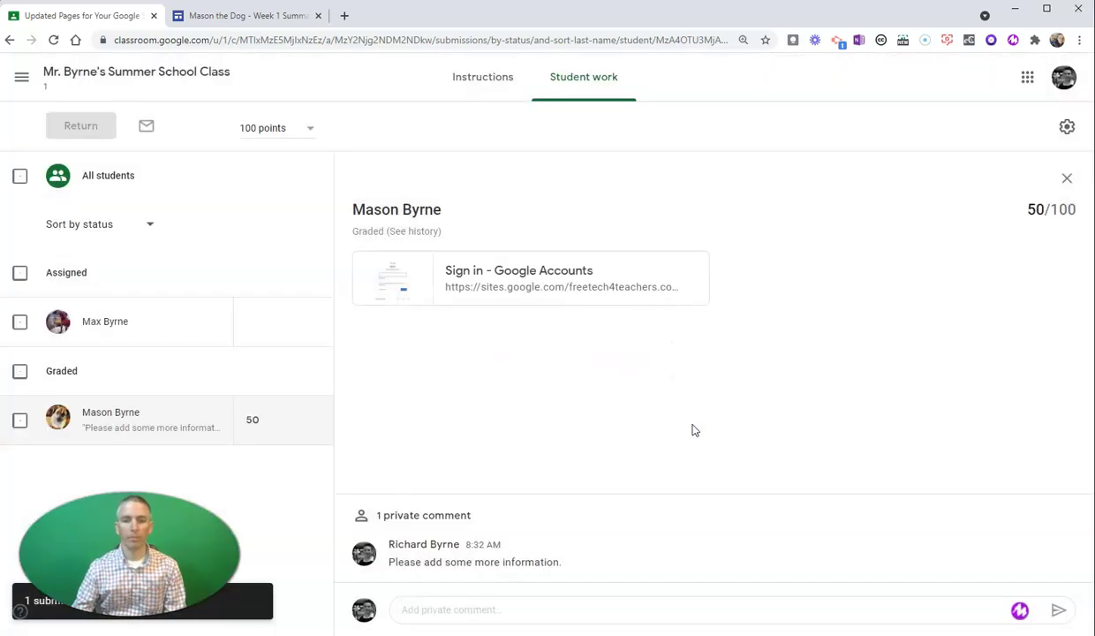